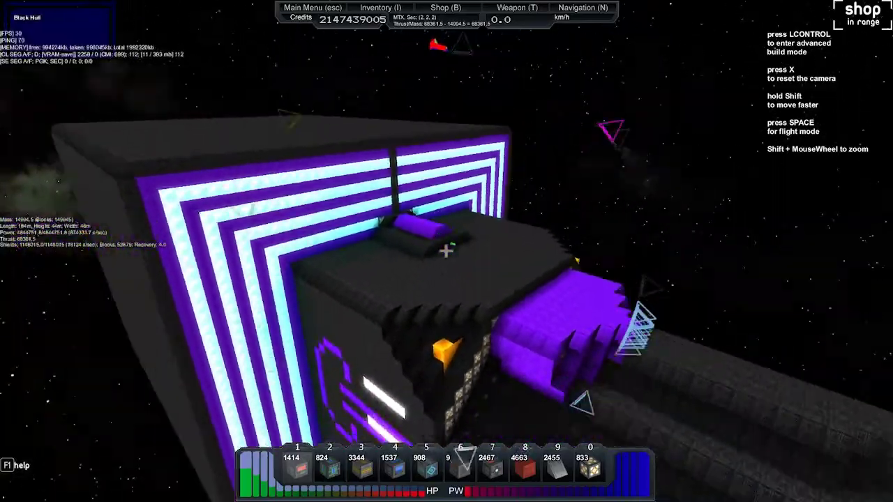
Leave build mode and pilot the large ship toward the rocky red planet.
key("space")
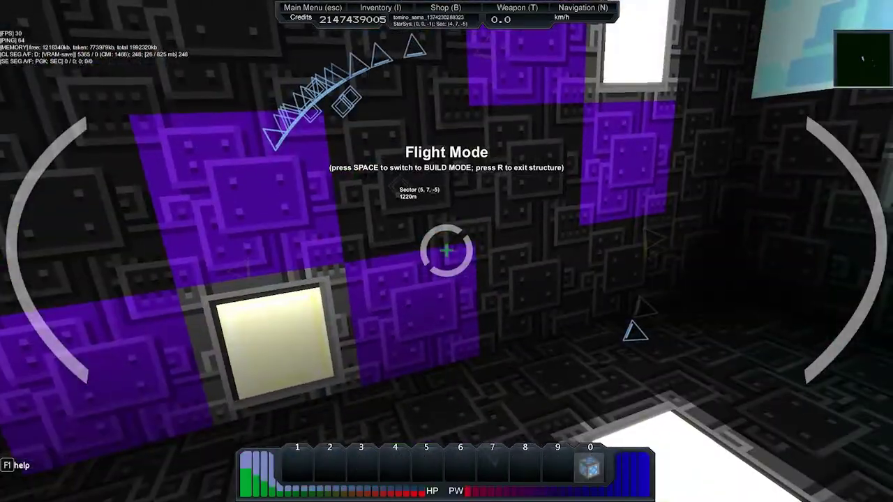
Fly the small ship out of the hangar, past the station, and down onto the mushroom surface.
key("w")
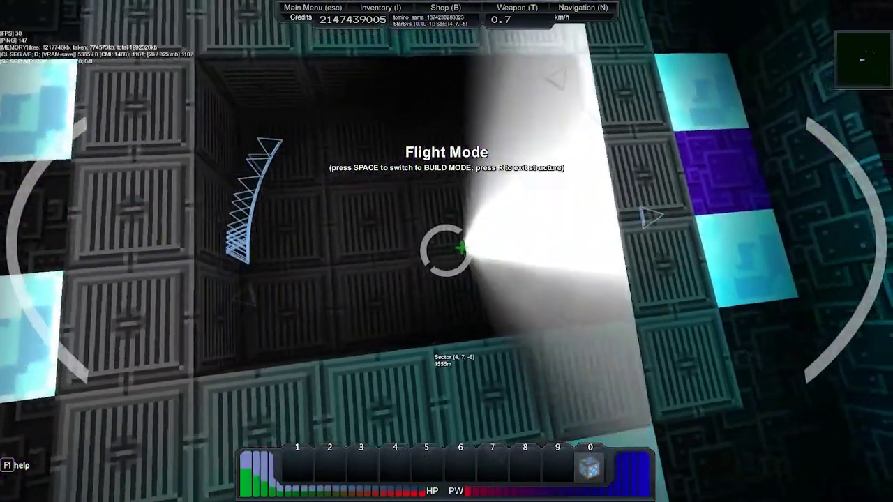
key("w")
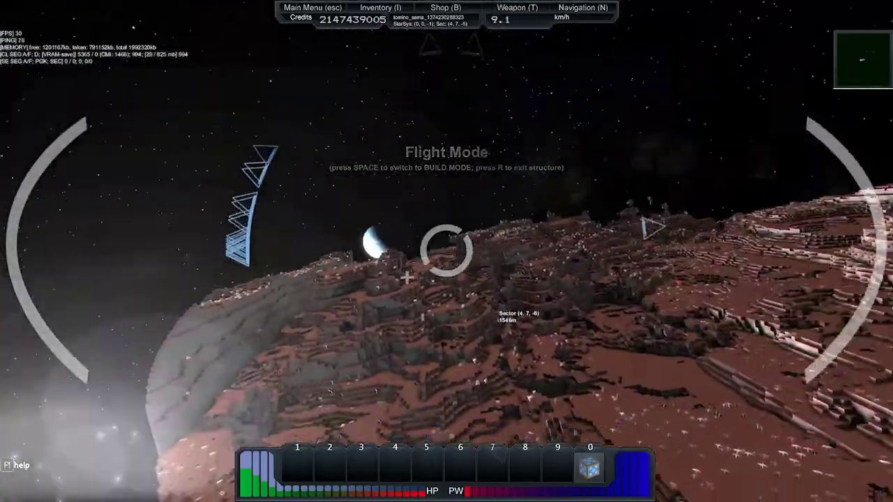
key("w")
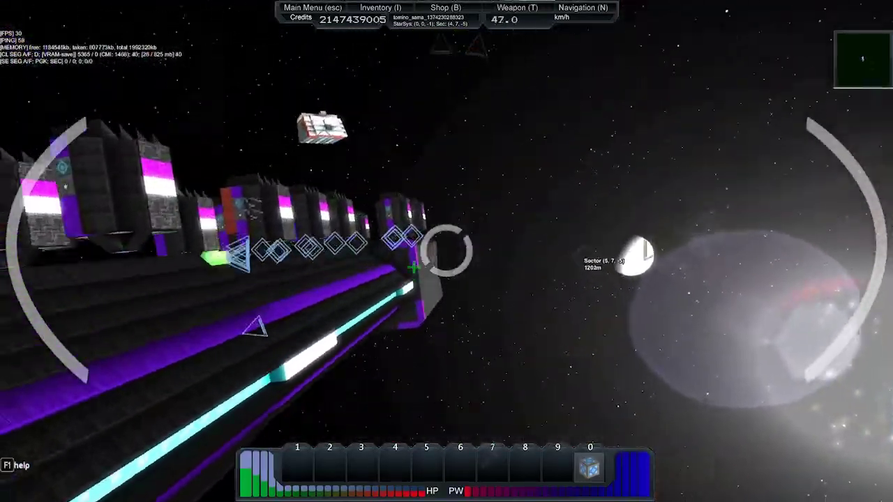
key("w")
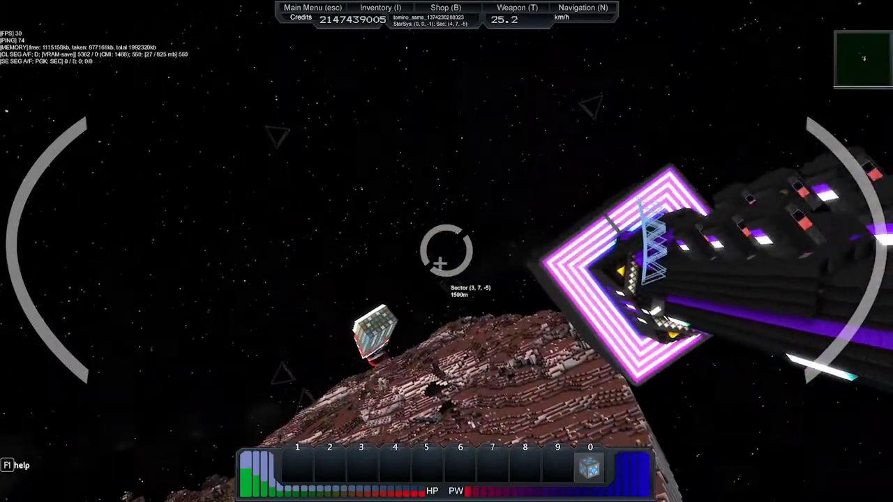
key("w")
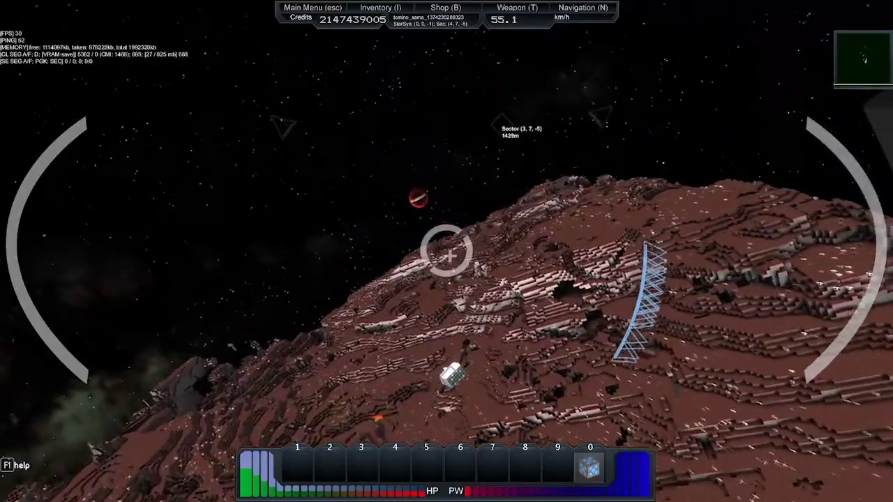
key("w")
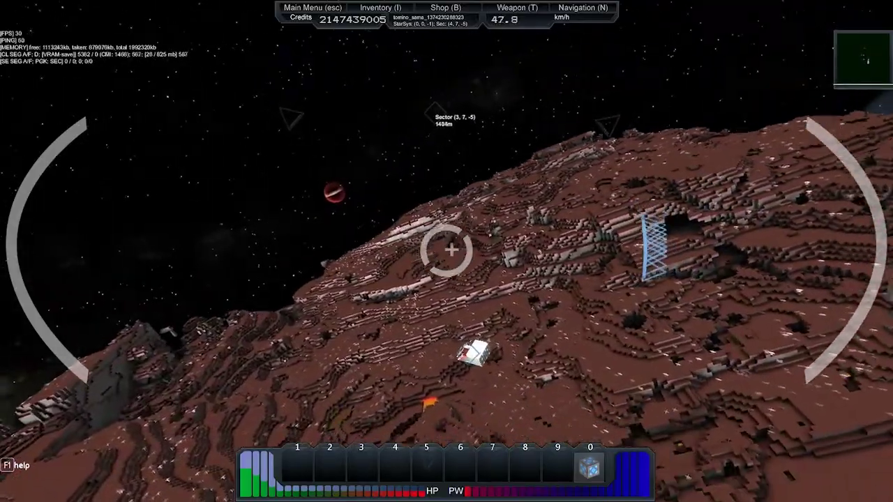
key("w")
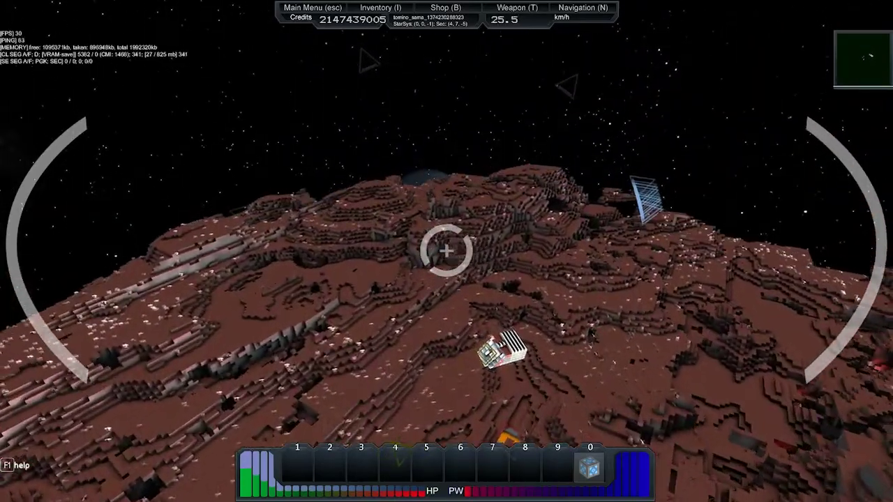
left_click_drag(446, 251, 446, 174)
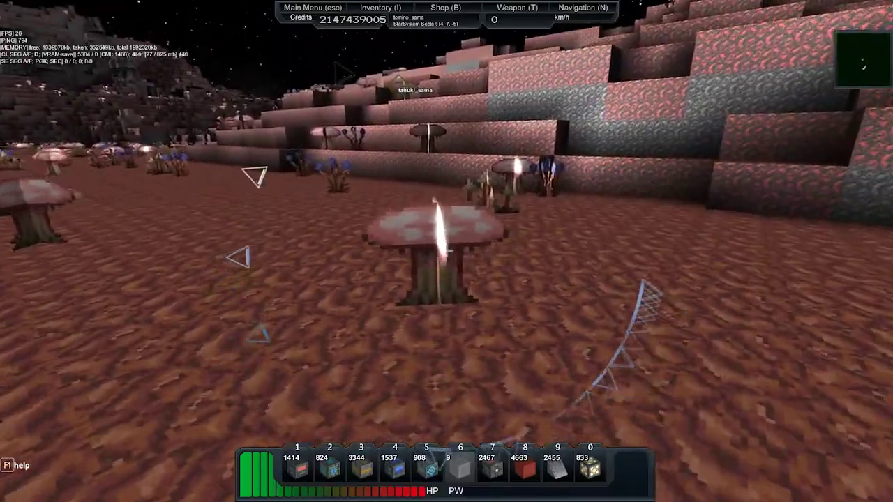
Harvest two mushrooms and walk along the rock wall past the other player.
left_click(446, 251)
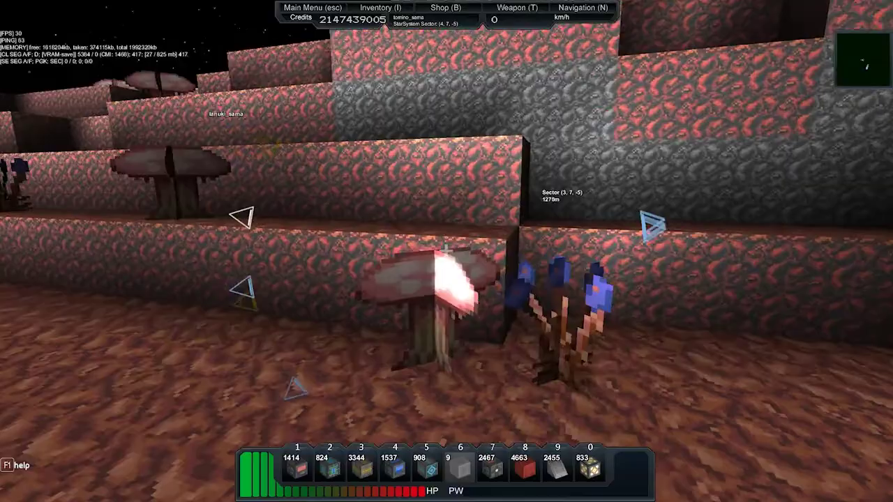
left_click(446, 251)
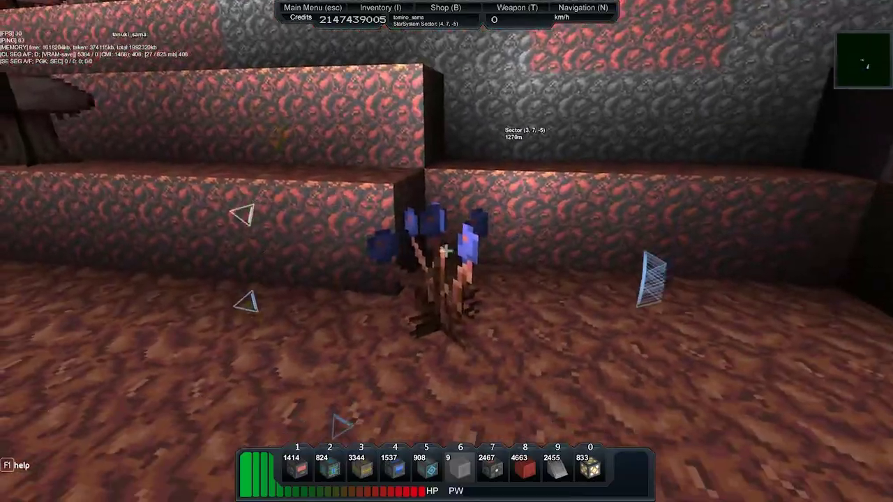
key("w")
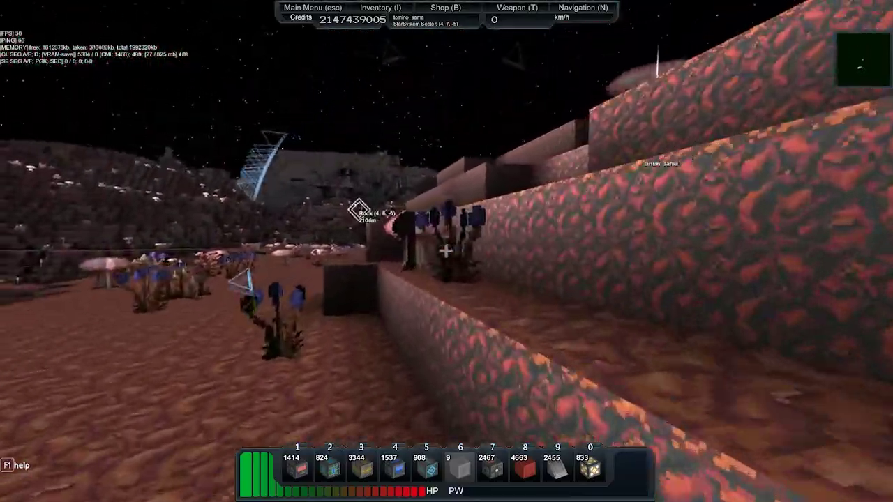
key("w")
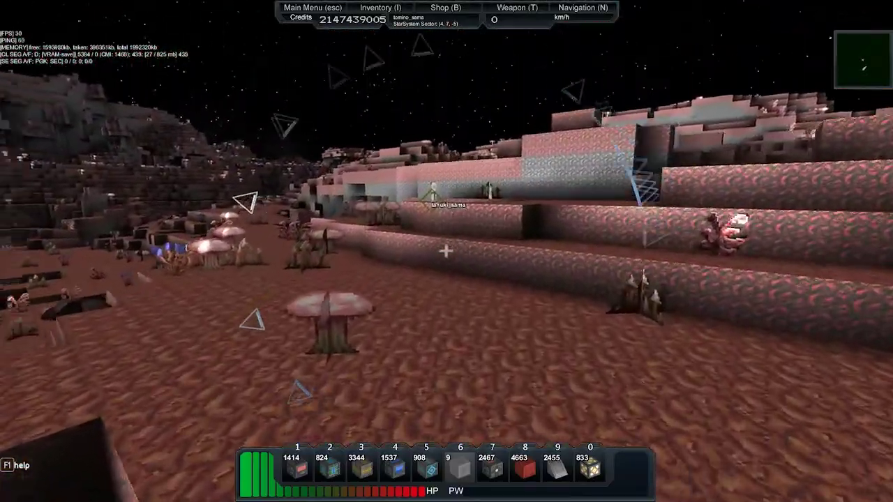
key("w")
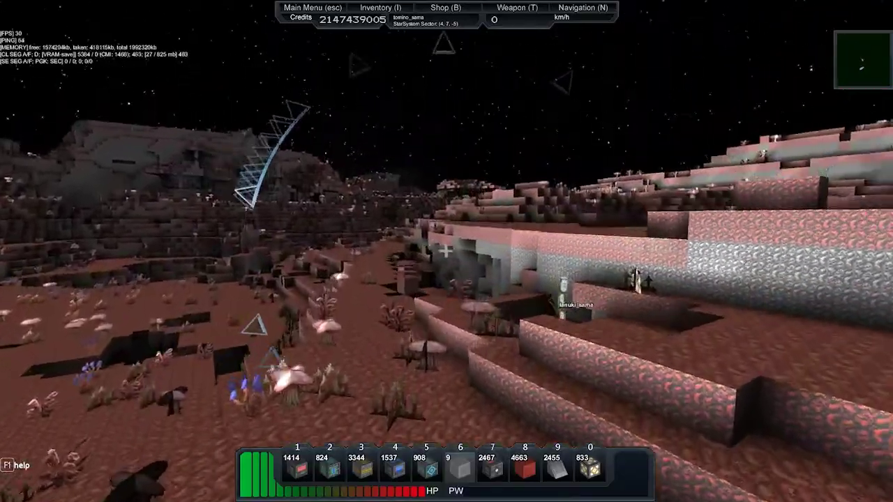
key("w")
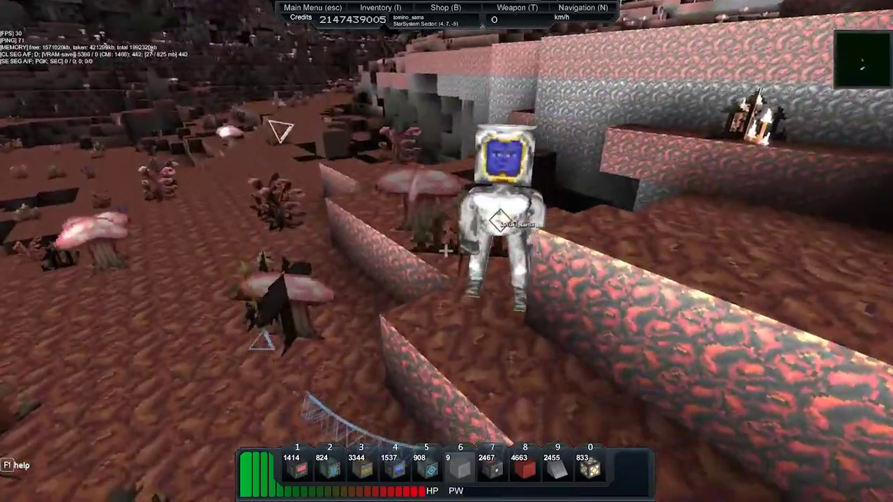
key("w")
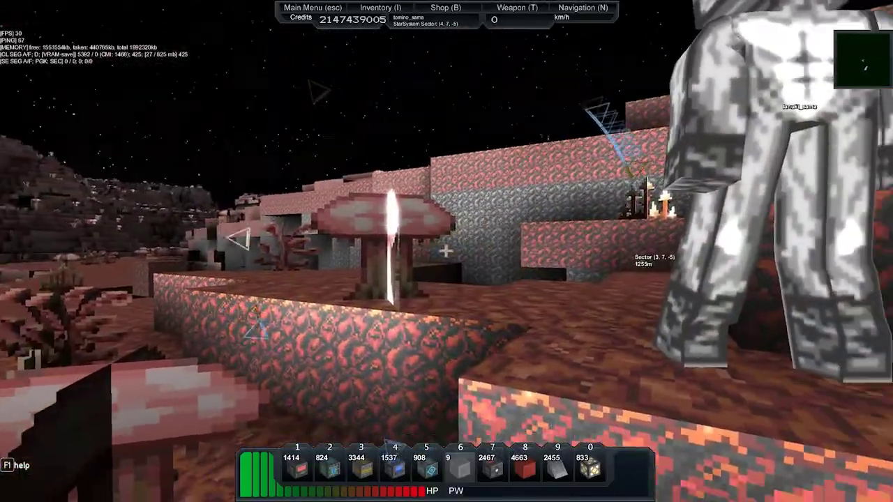
Look into the hole, gather a plant, and head back toward the ship and player.
key("w")
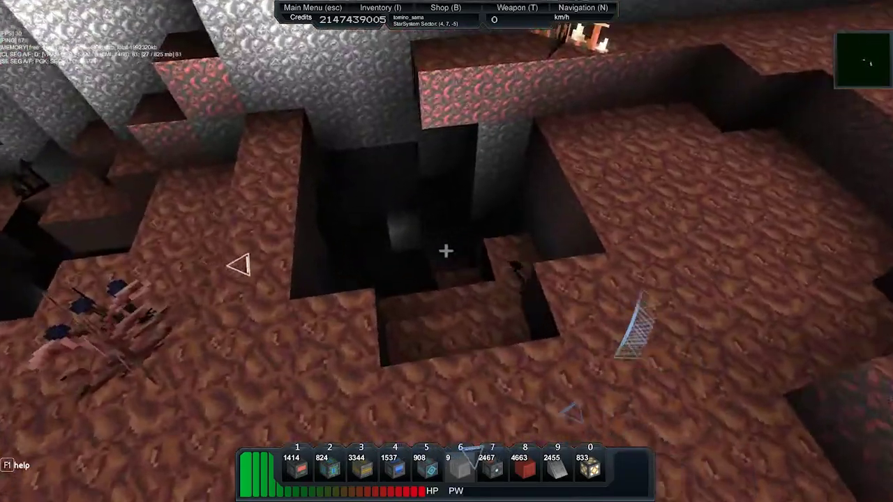
key("w")
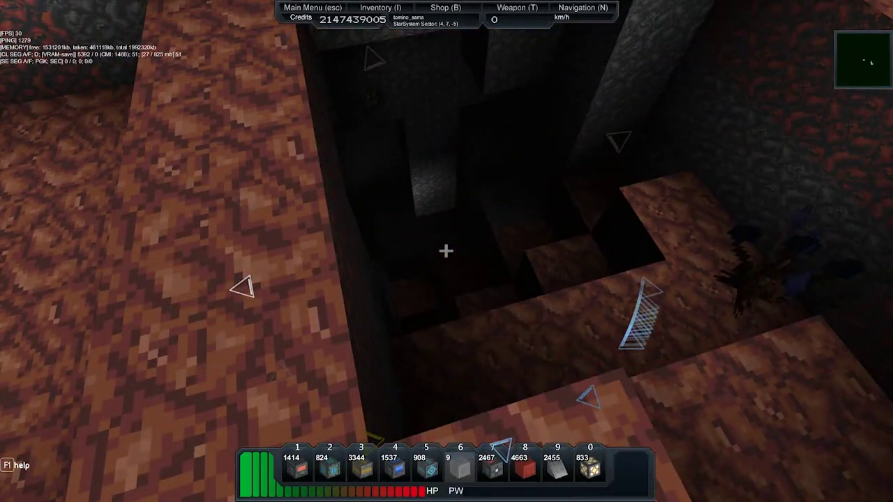
key("w")
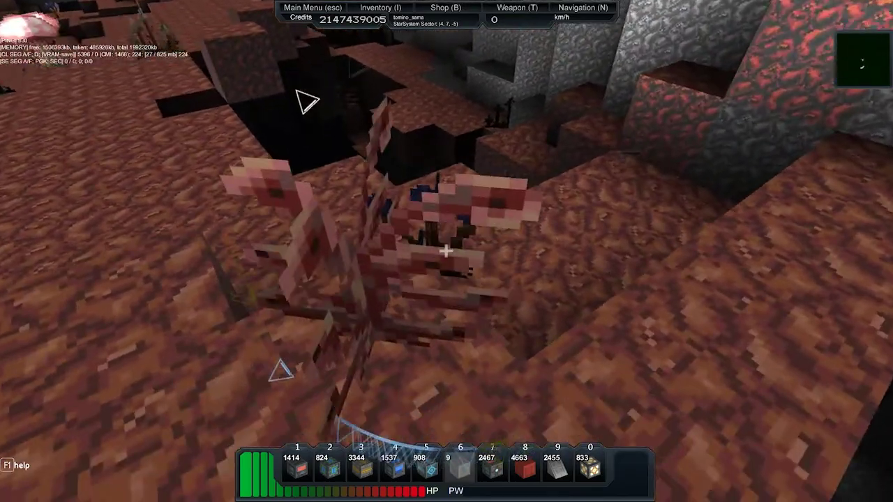
key("w")
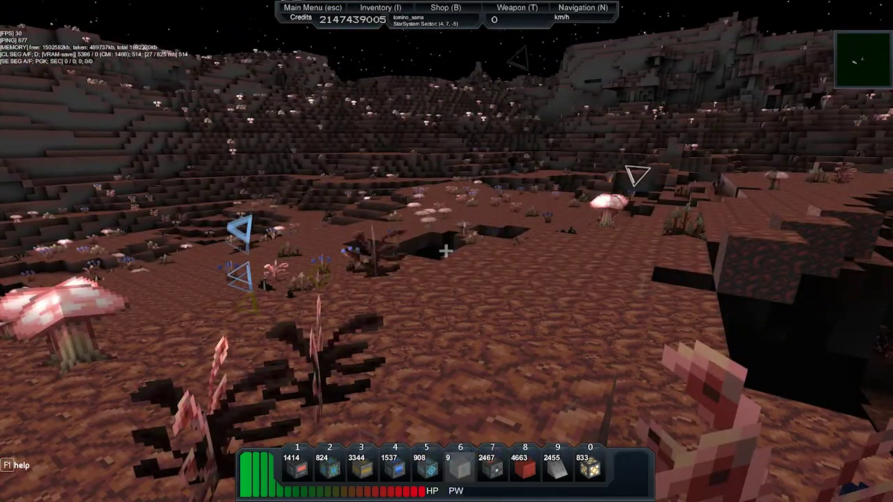
key("w")
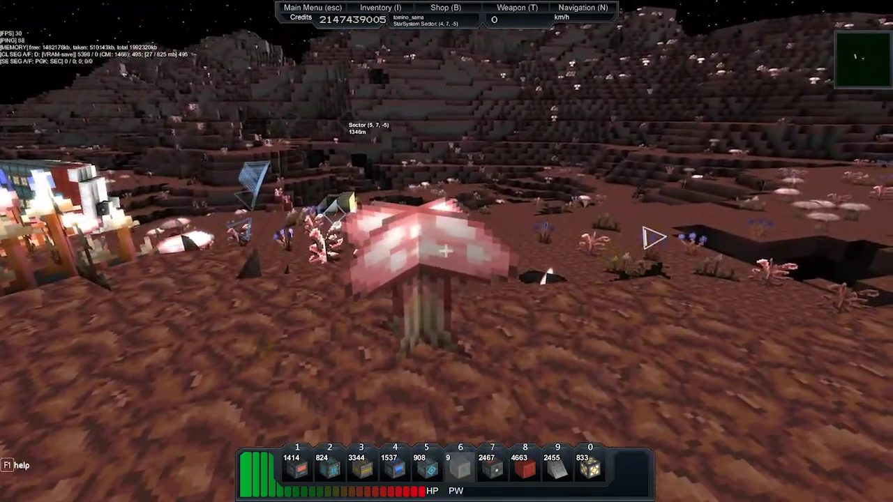
key("w")
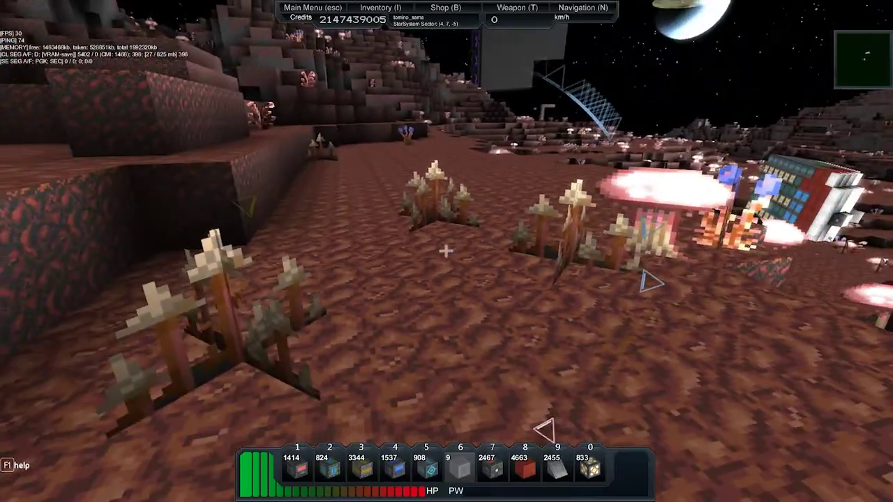
key("w")
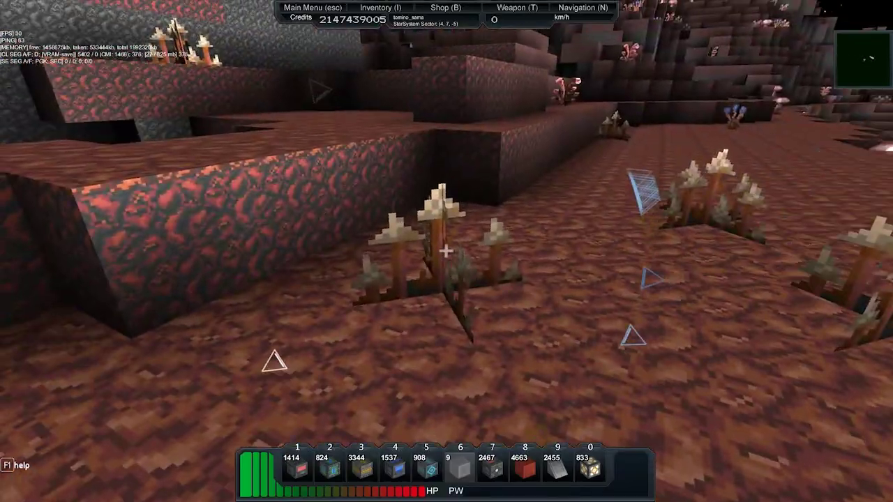
key("w")
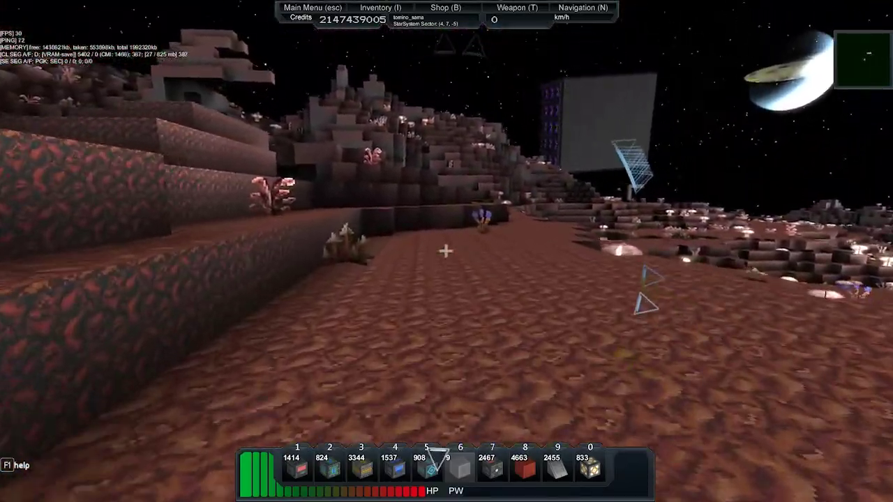
key("w")
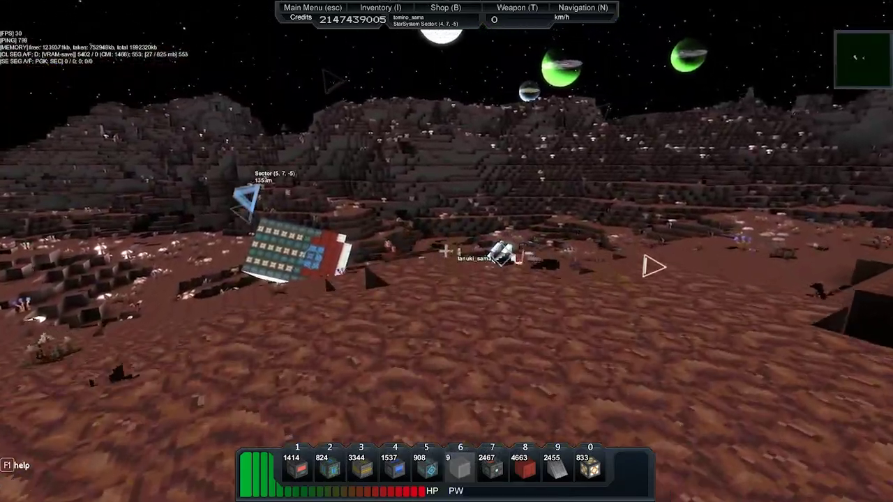
key("w")
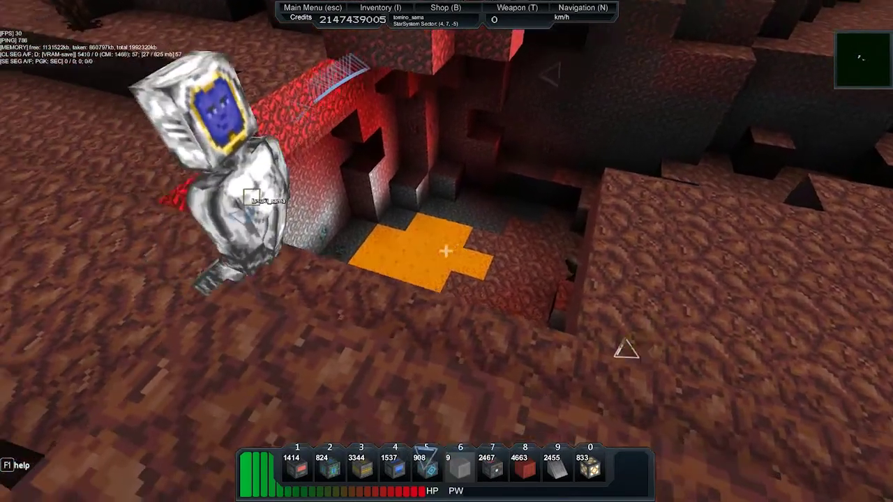
Switch hotbar items and place a PlexDoor block in the lava pit's rock wall.
key("4")
key("7")
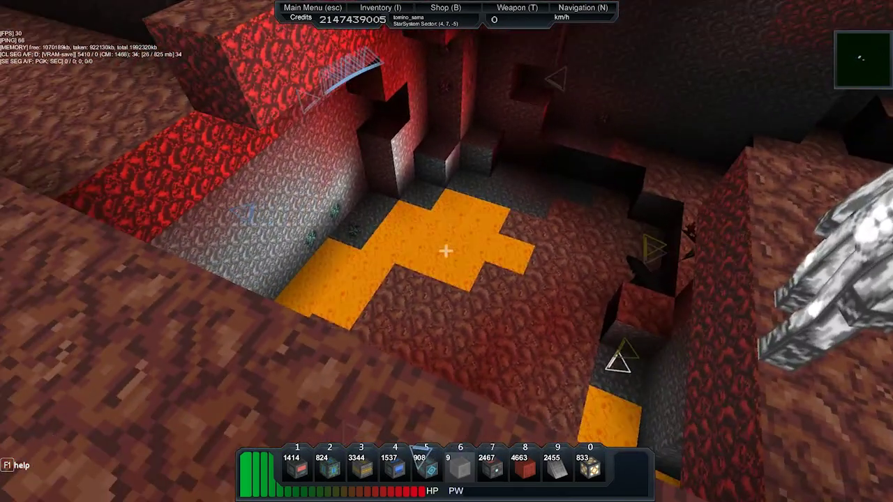
scroll(447, 251, "down", 1)
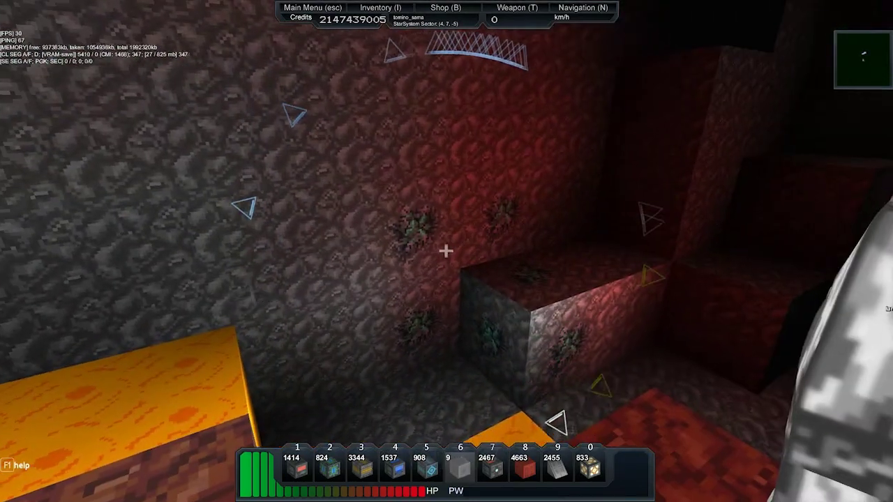
right_click(447, 251)
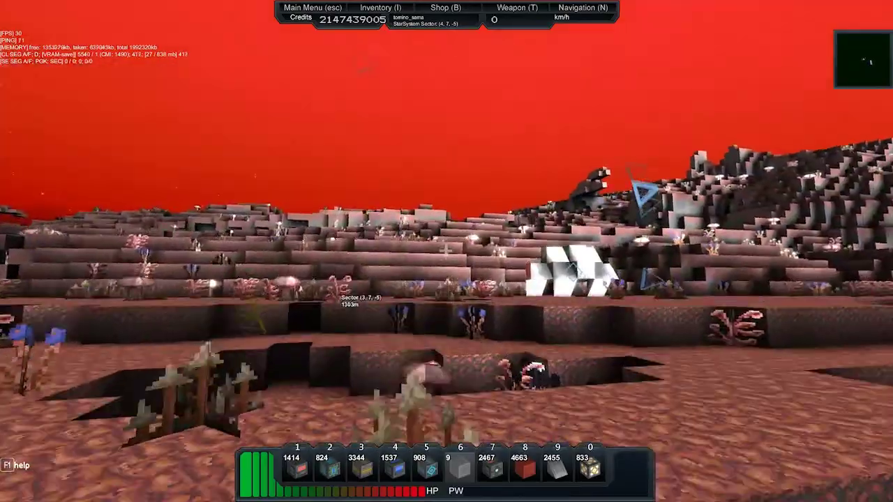
Take control of the ship core and fly up through the red sky into space.
key("r")
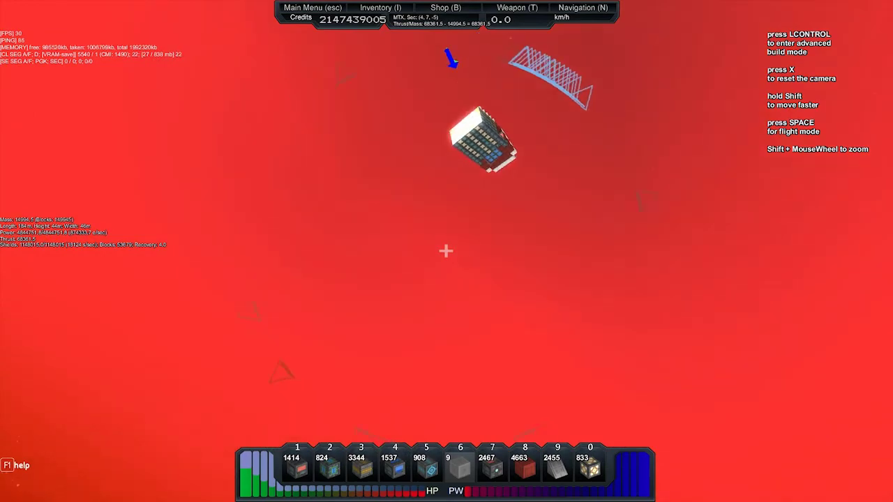
key("space")
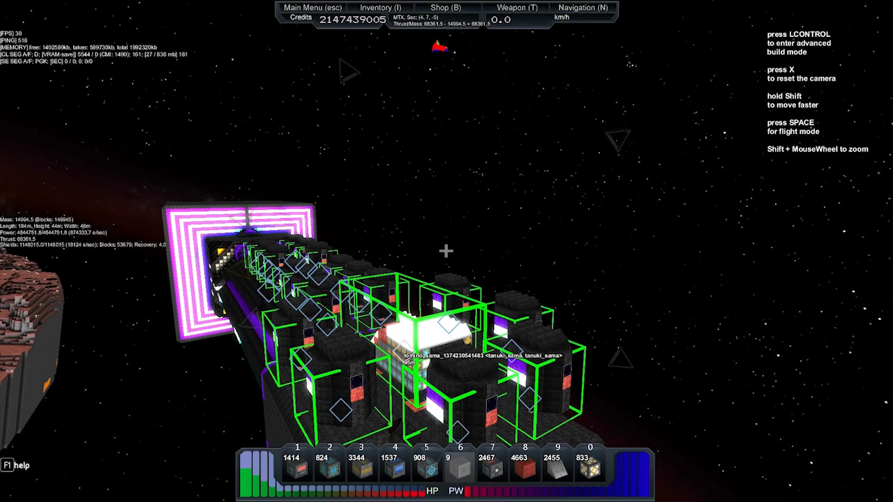
Switch to Flight Mode aboard the large carrier with its green-outlined docked ships.
key("space")
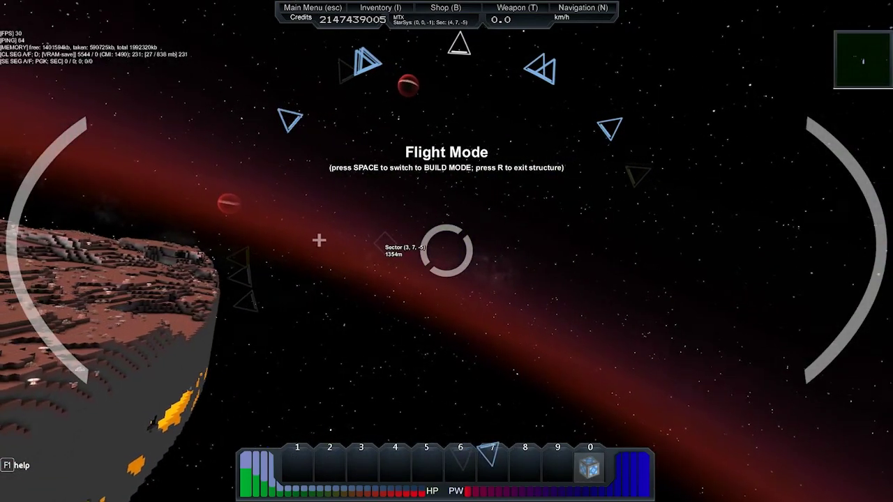
Accelerate the large ship and steer it toward the distant snowy white planet.
key("w")
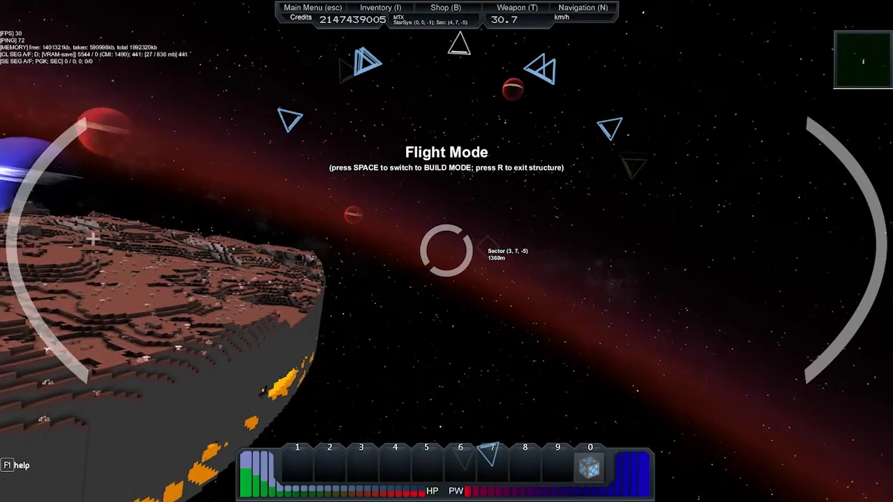
left_click_drag(447, 252, 446, 251)
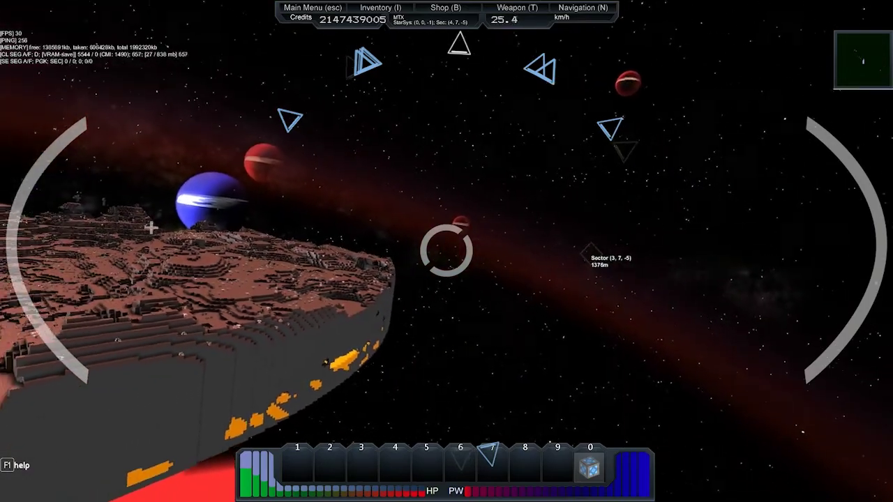
key("w")
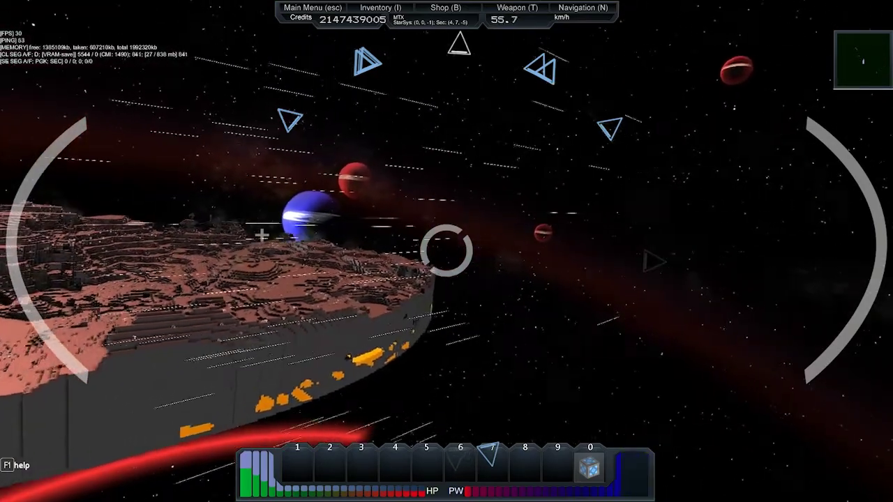
key("w")
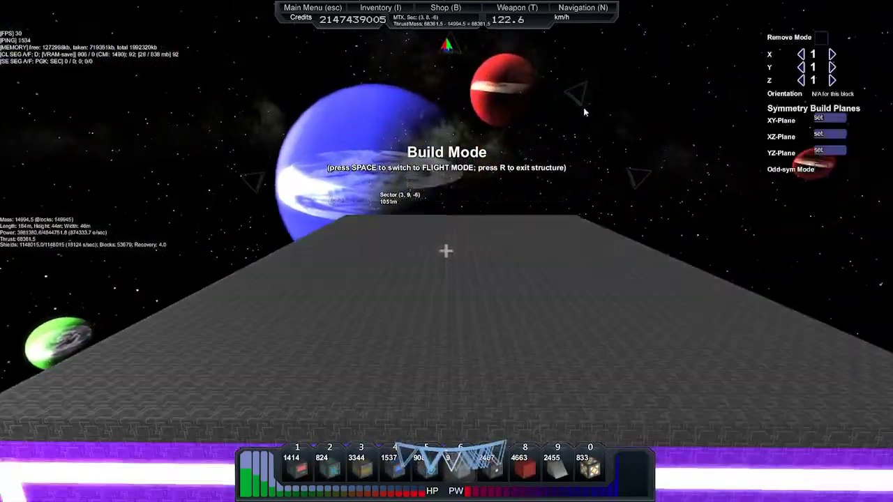
scroll(585, 112, "down", 5)
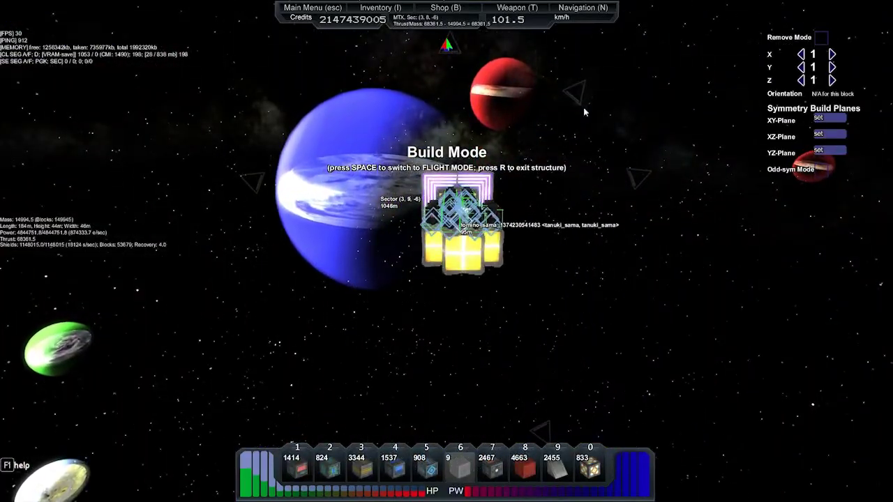
key("space")
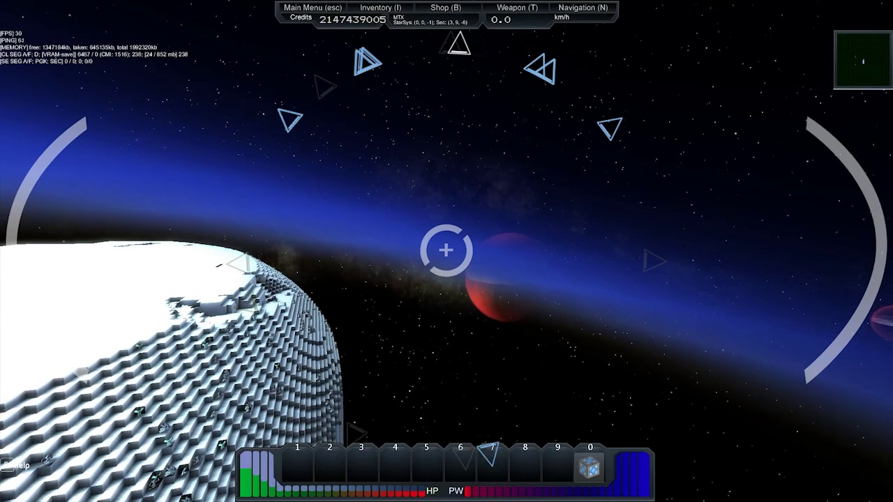
Enter build mode, undock the small white ship, and watch it drift above the planet.
key("space")
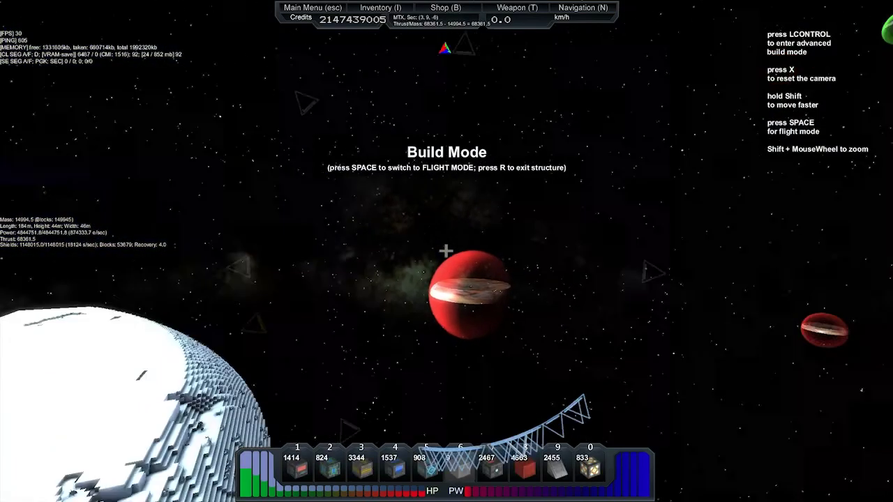
key("w")
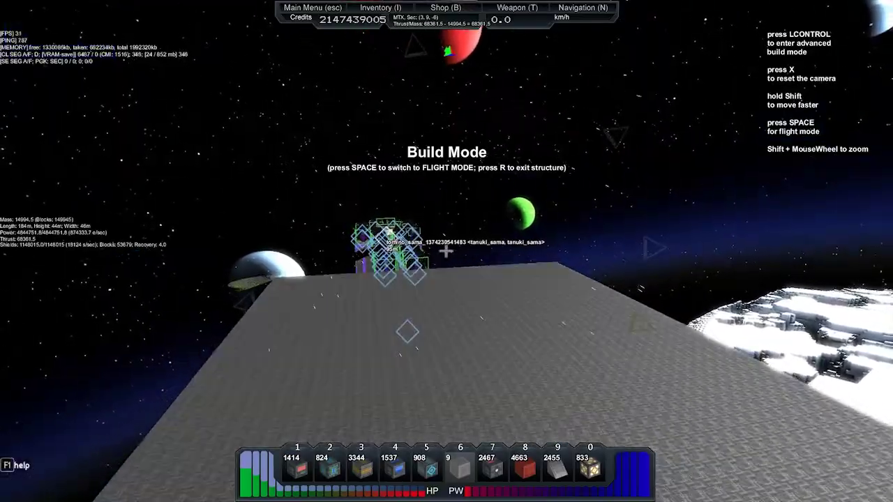
key("w")
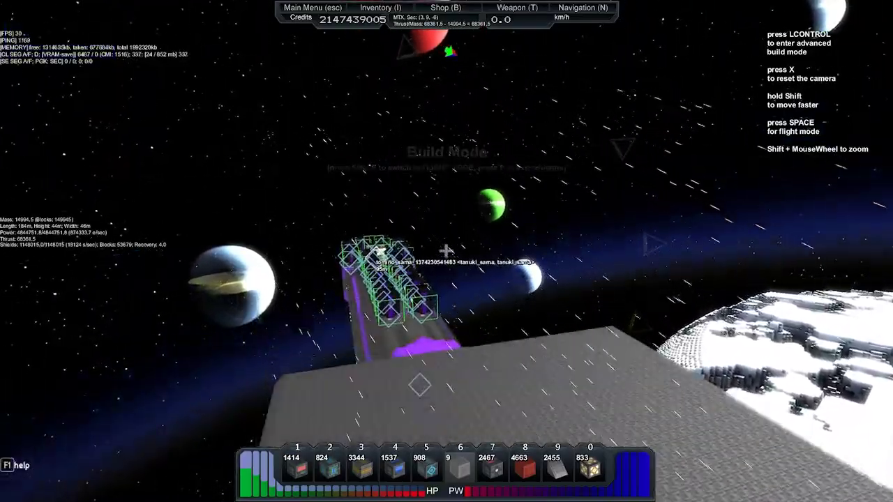
key("w")
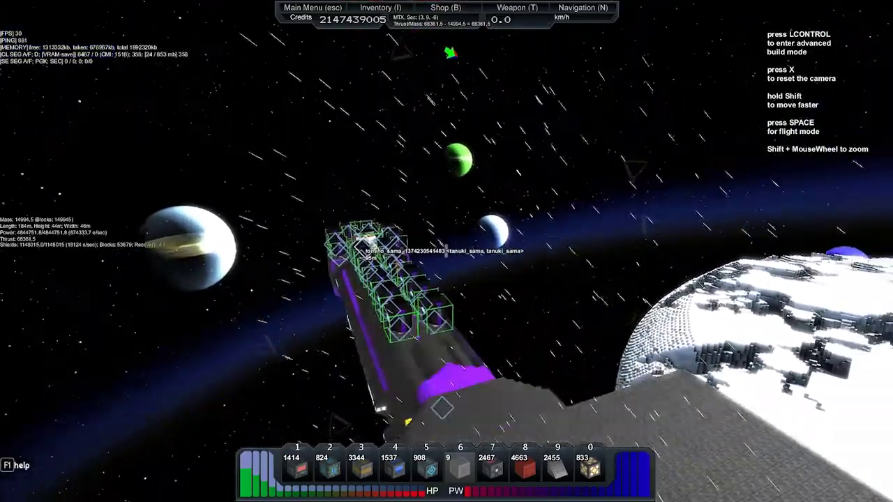
key("w")
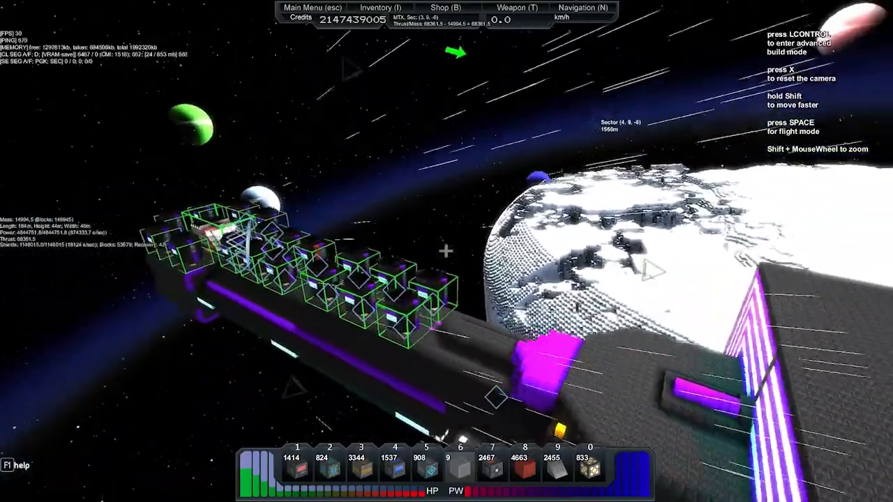
key("w")
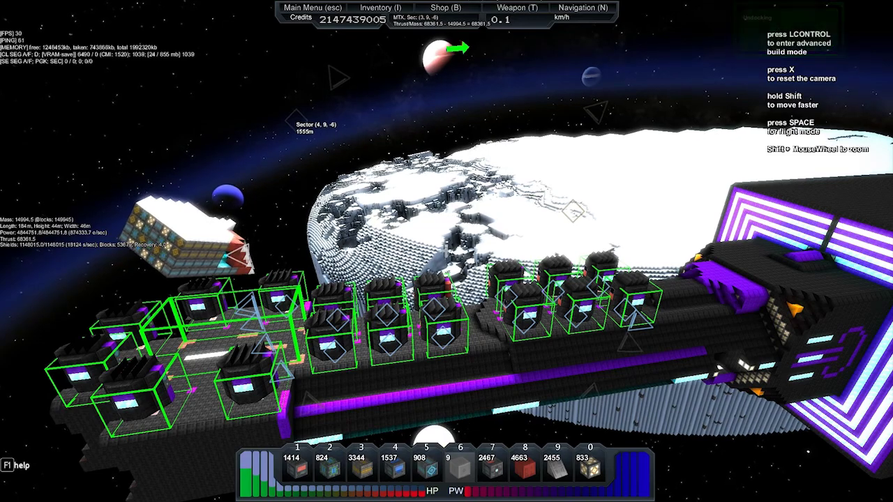
left_click_drag(447, 251, 530, 209)
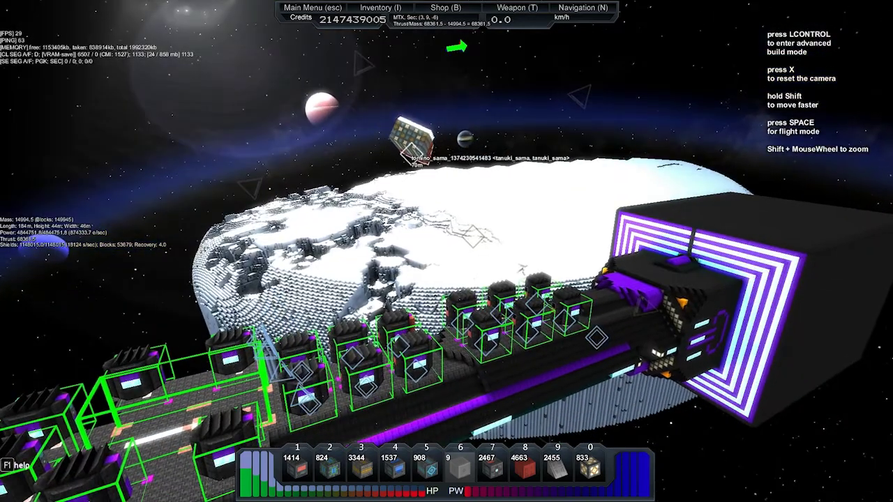
Switch to Flight Mode, bring up the weapon list, and fly toward the snowy planet.
key("space")
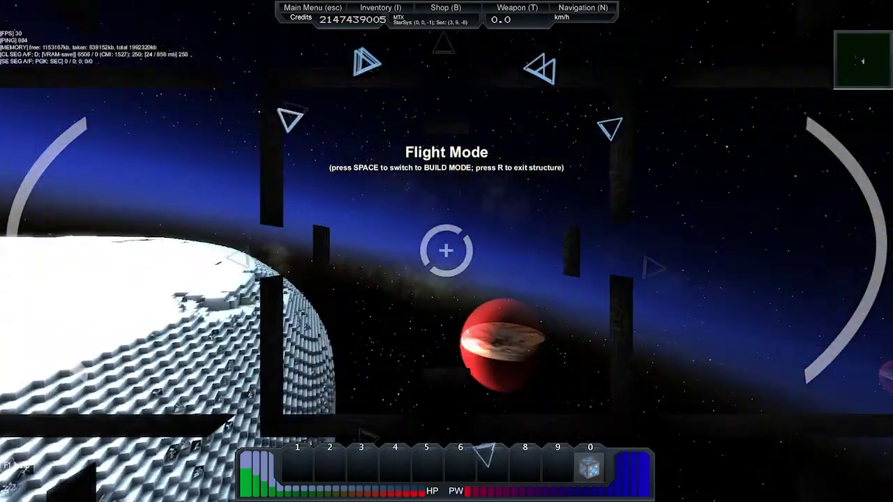
key("t")
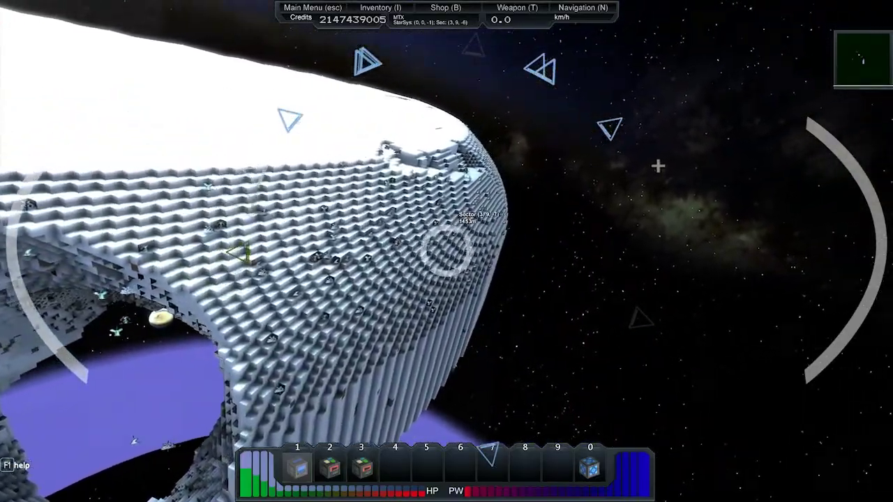
key("w")
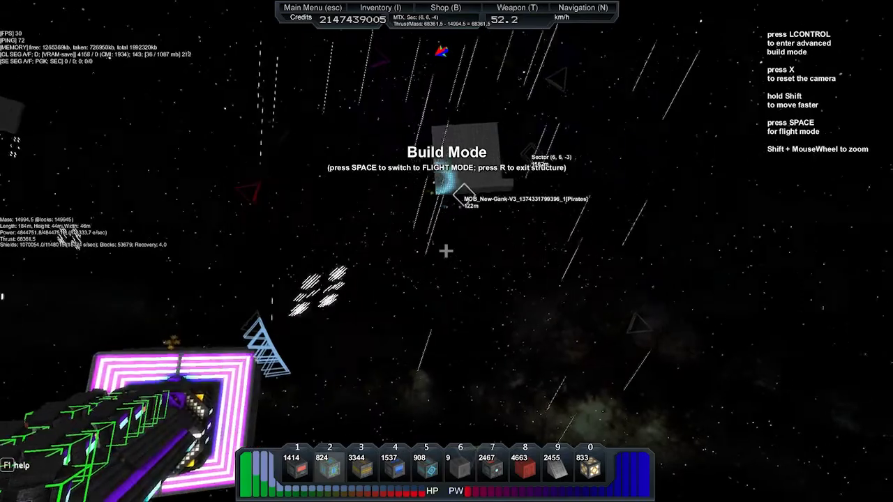
Enter Flight Mode and fire on the pirate ship until its core overheats.
key("space")
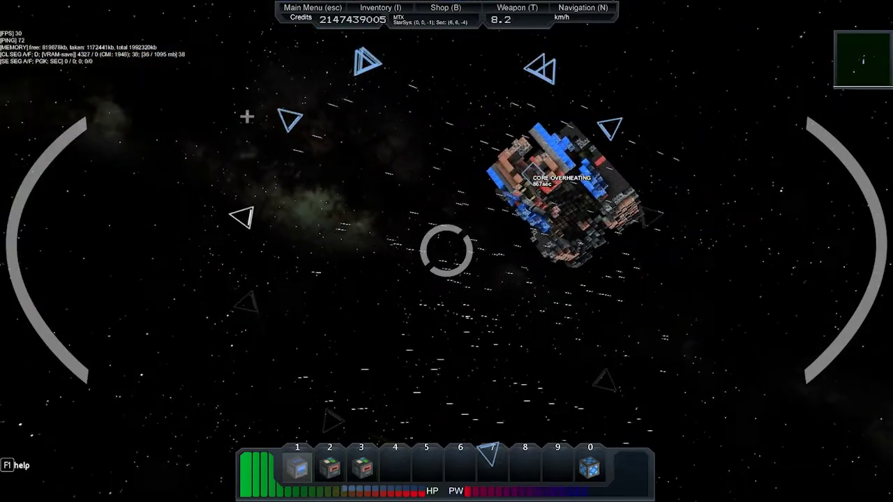
Review the Navigation ship list, then close it to head for the pirate 526 m away.
key("n")
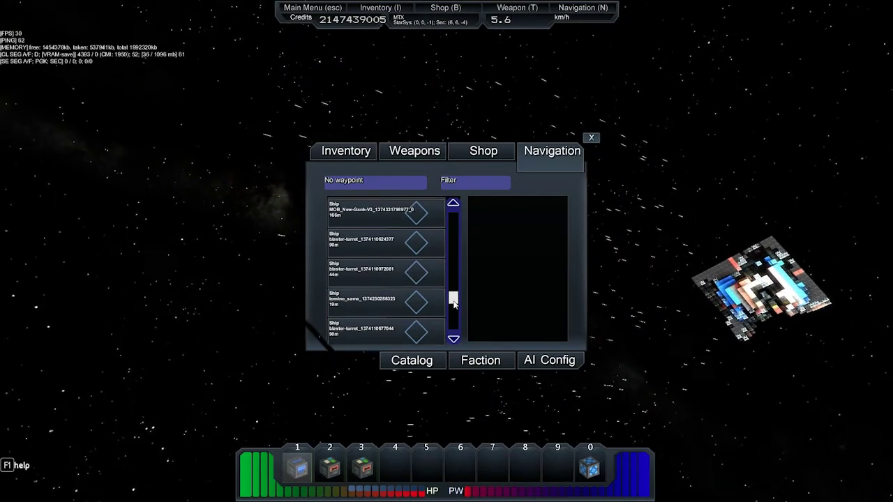
left_click_drag(453, 302, 452, 212)
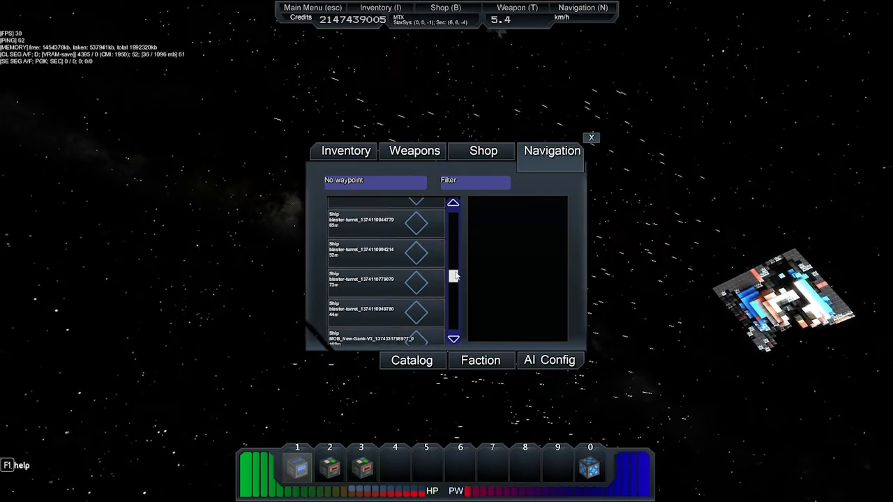
left_click(589, 138)
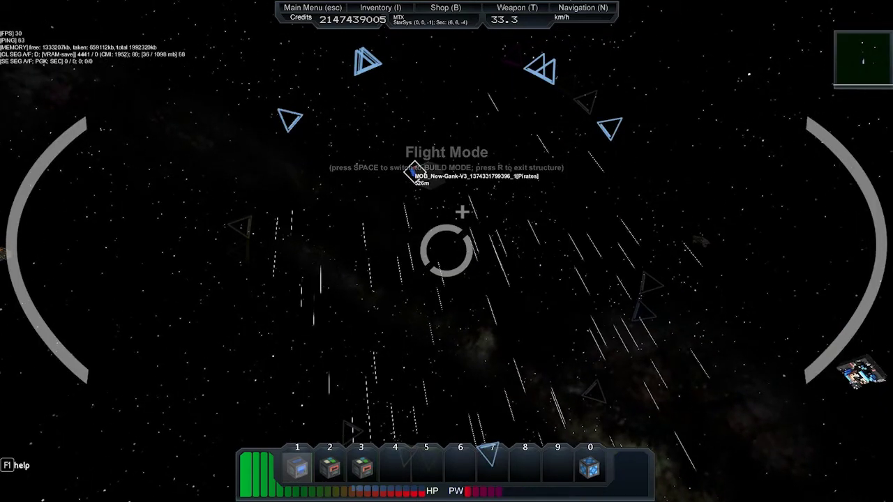
Accelerate toward the pirate ship while cycling weapon slots 1–3.
key("2")
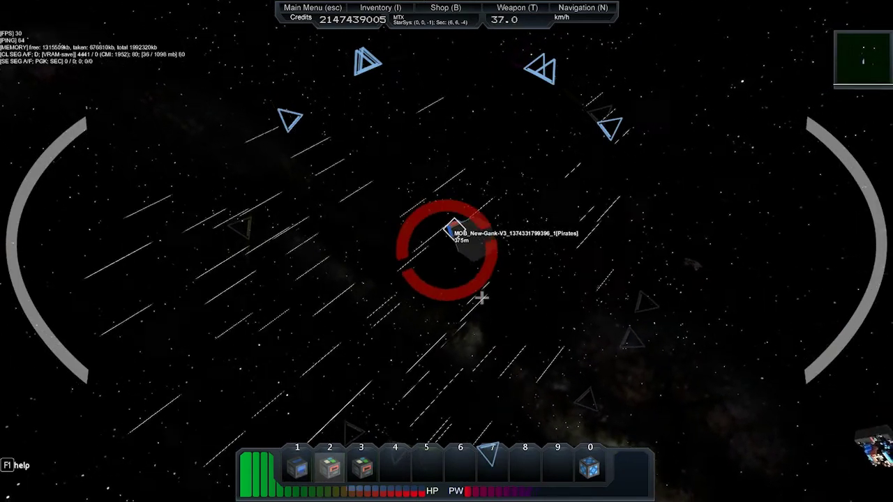
key("w")
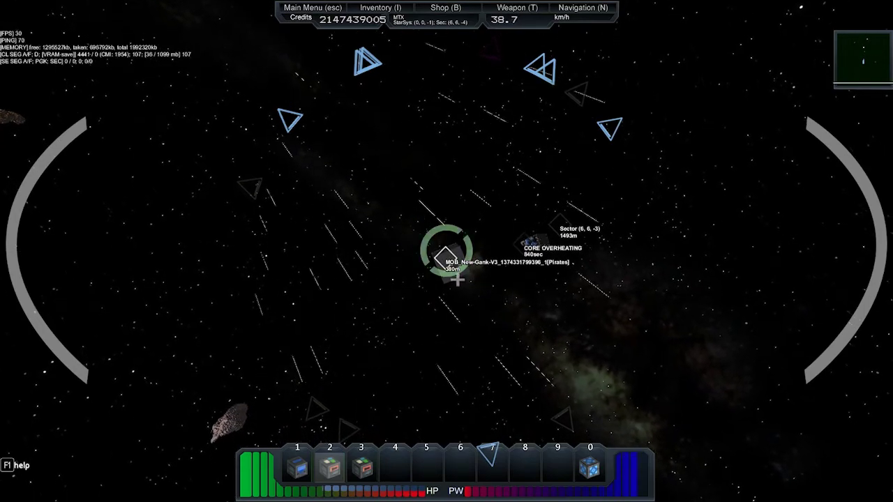
key("3")
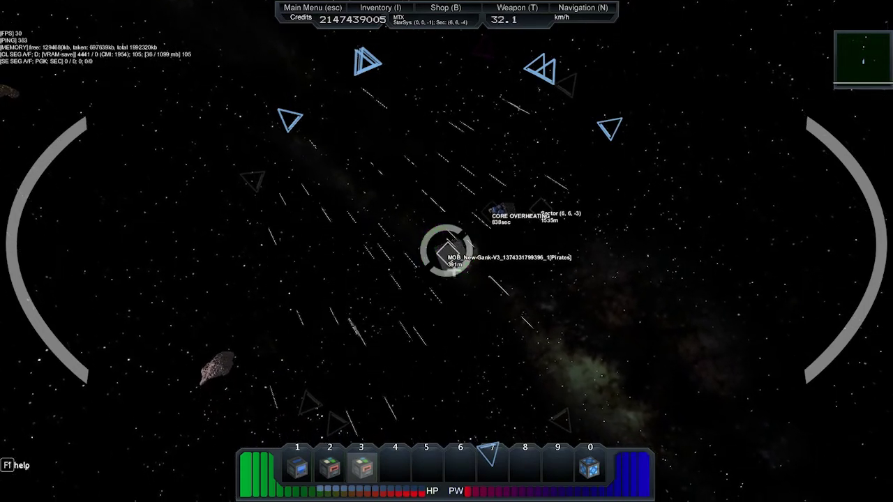
key("1")
key("w")
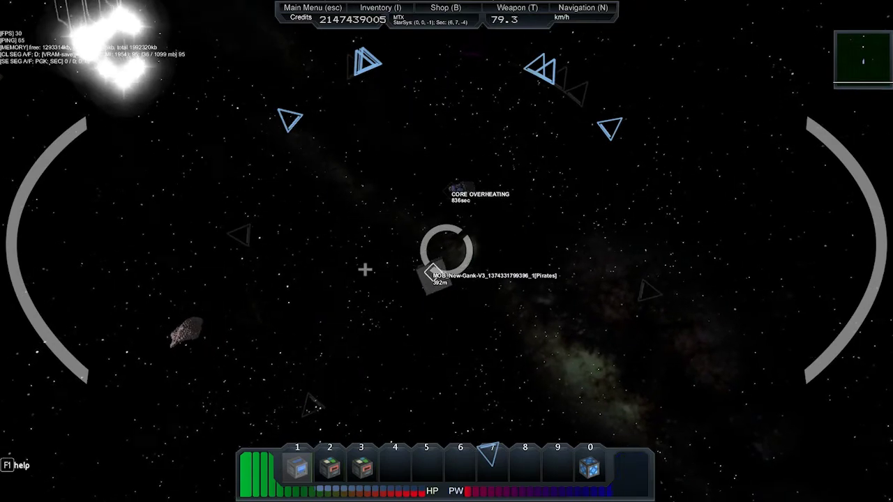
key("2")
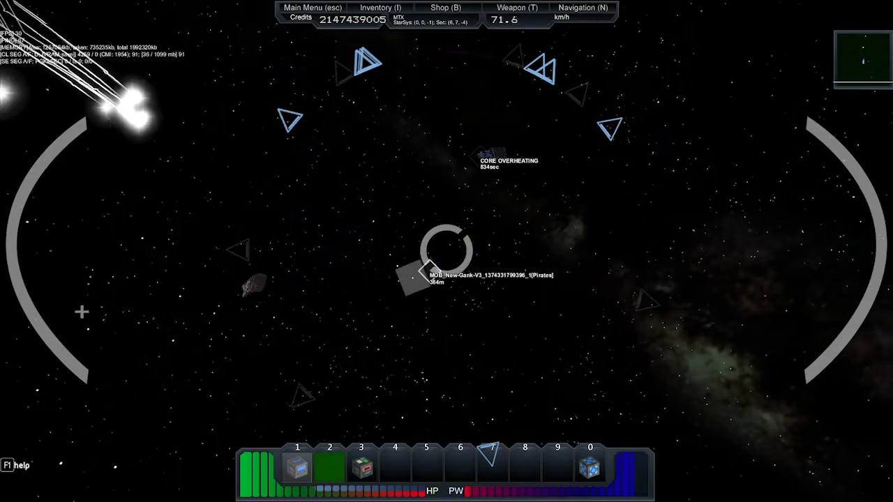
key("3")
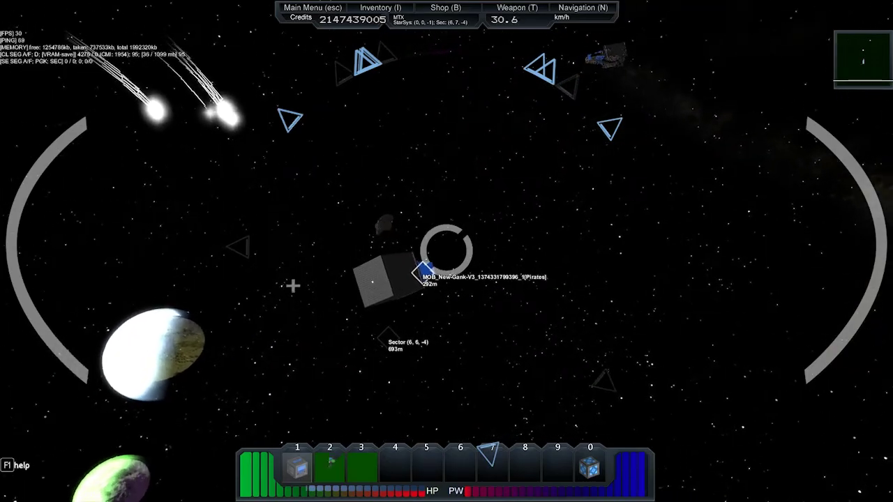
Fire volleys at the pirate ship until CORE OVERHEATING appears, then swap to slots 4 and 6.
left_click(382, 279)
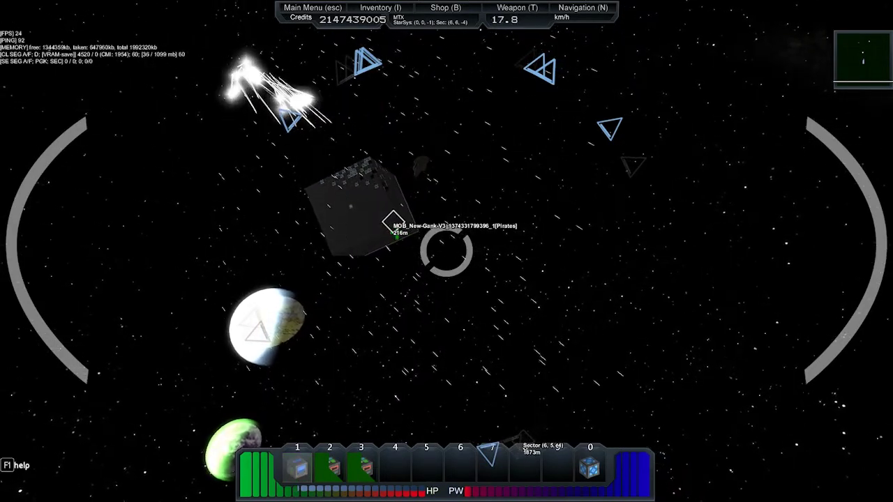
left_click(446, 251)
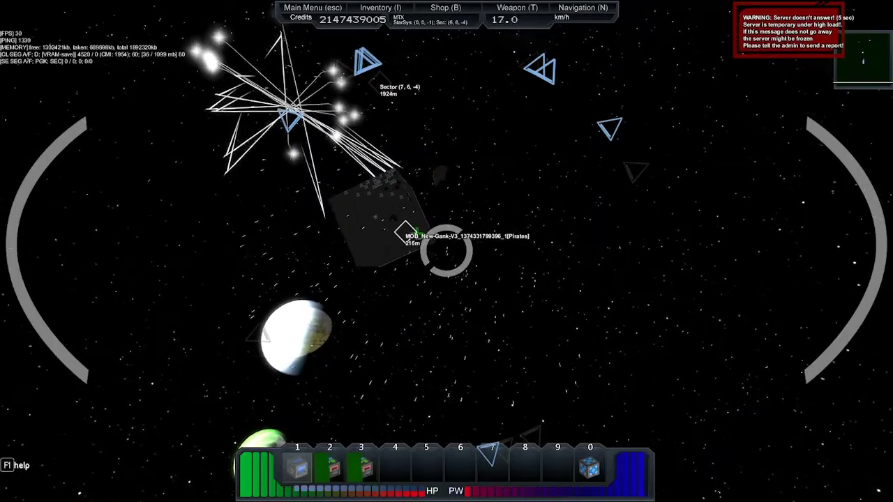
left_click(446, 251)
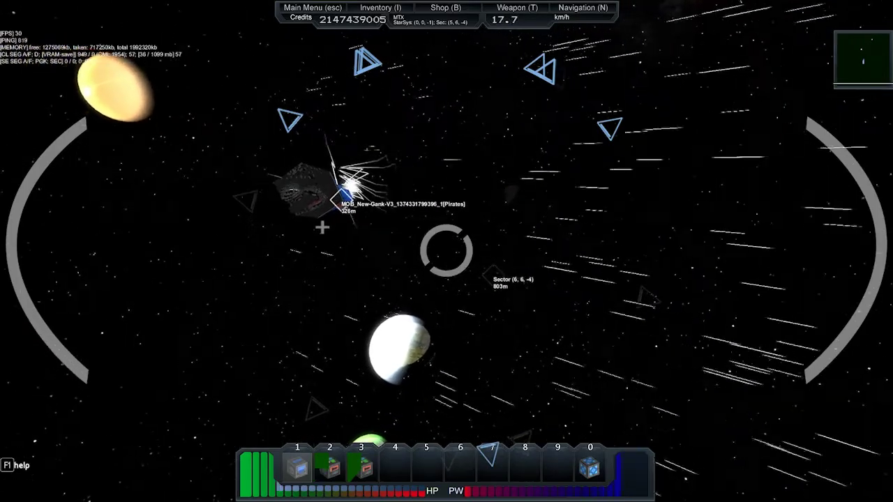
key("4")
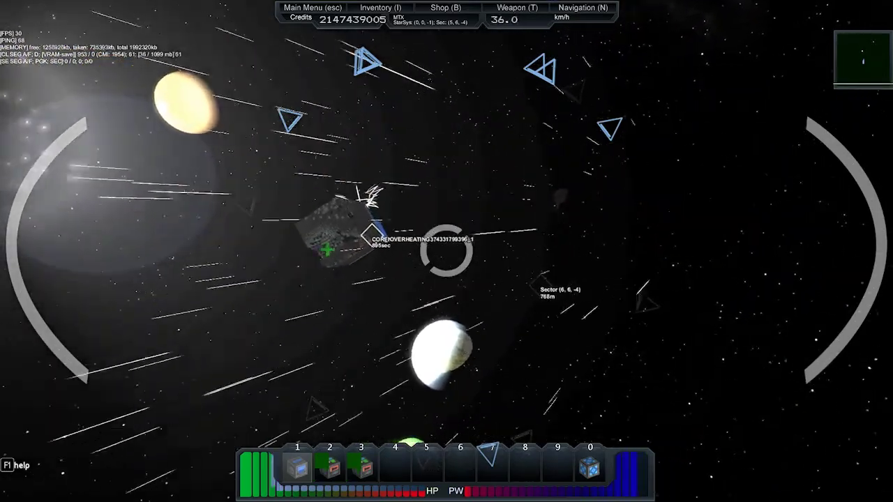
key("6")
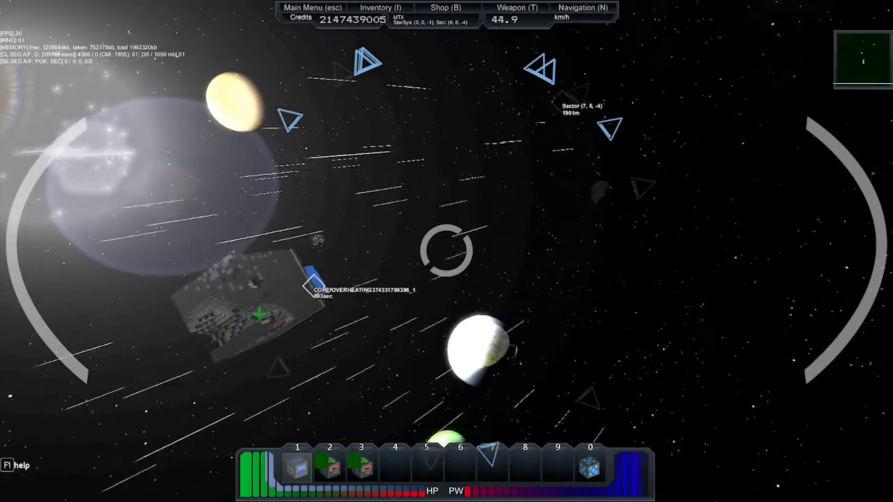